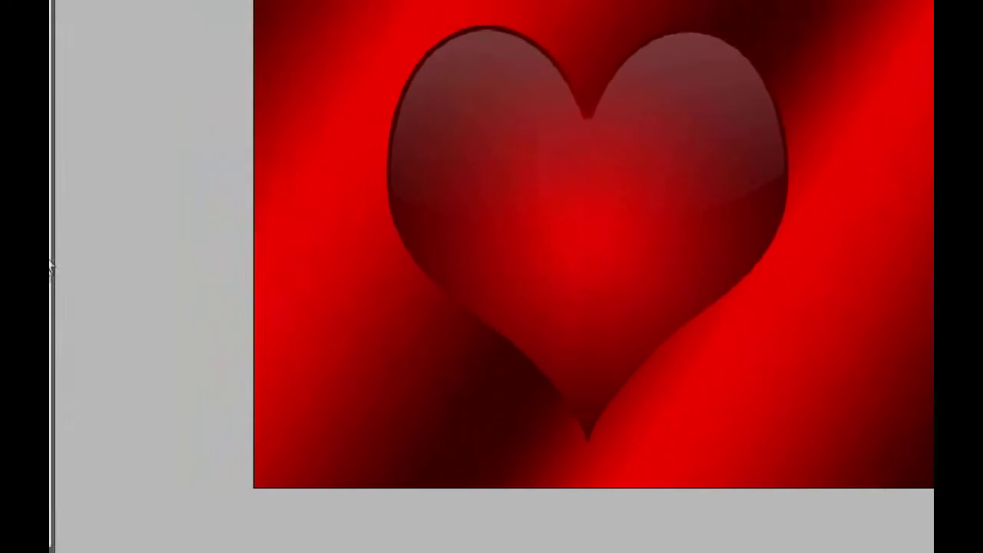
- Select the Horizontal Type tool, set to Impact Regular, 63.31 px, Sharp anti-aliasing
left_click(69, 277)
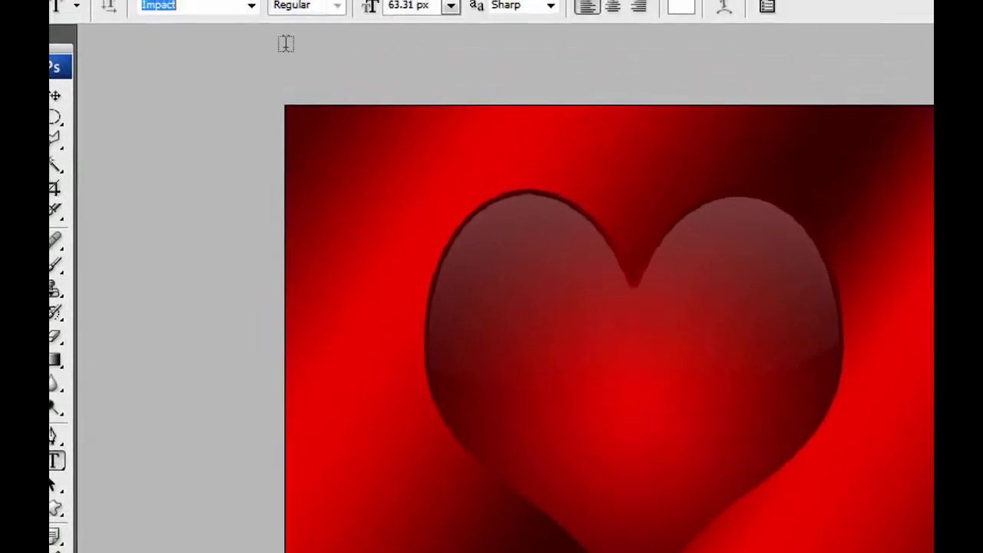
- Type 'mary' on the heart and position it centred on the heart
left_click(248, 34)
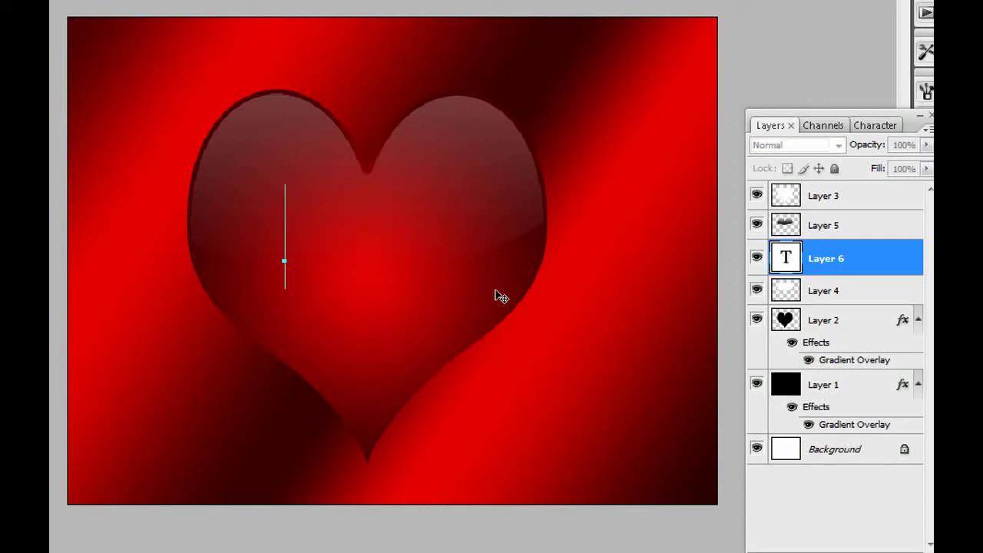
type("mary")
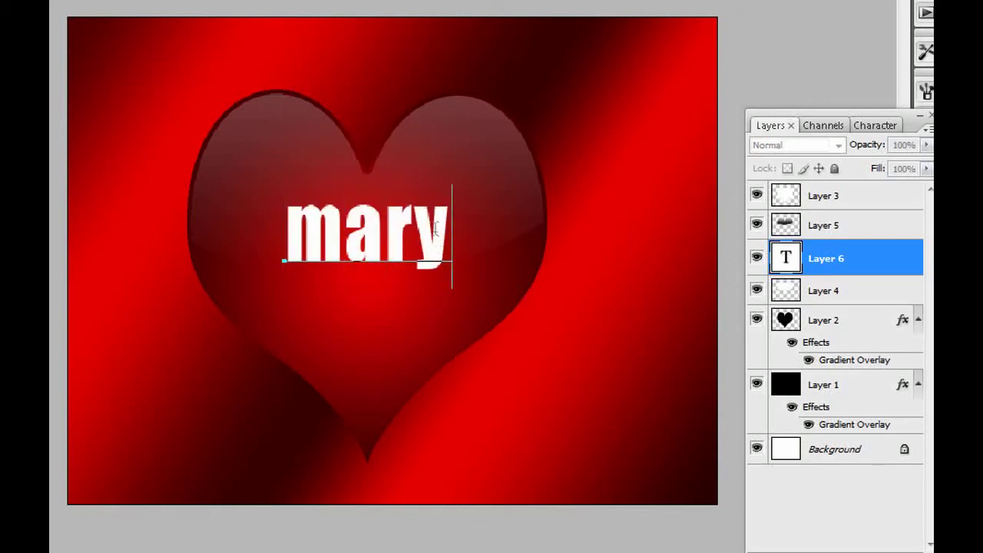
left_click_drag(435, 228, 286, 230)
left_click(783, 262)
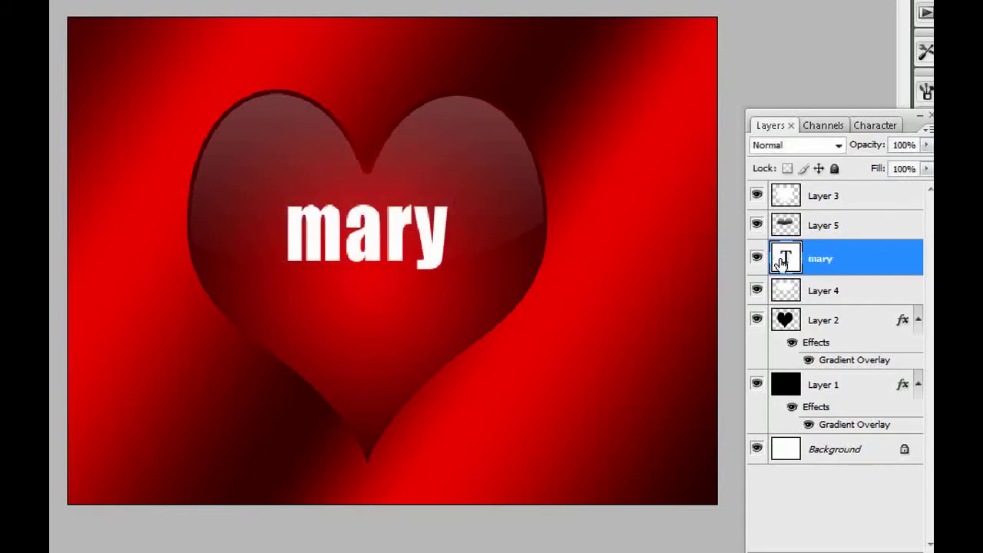
left_click_drag(440, 244, 432, 269)
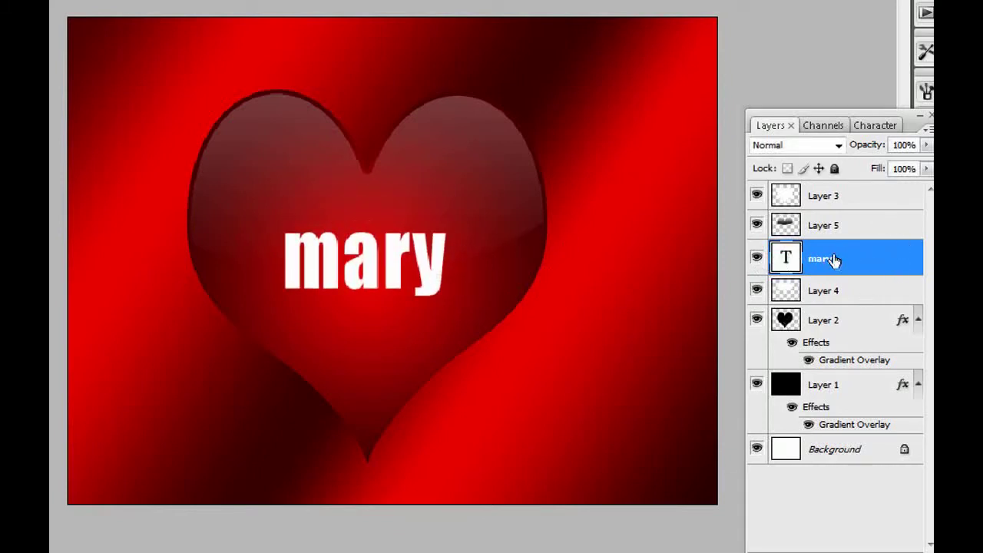
left_click_drag(396, 267, 394, 261)
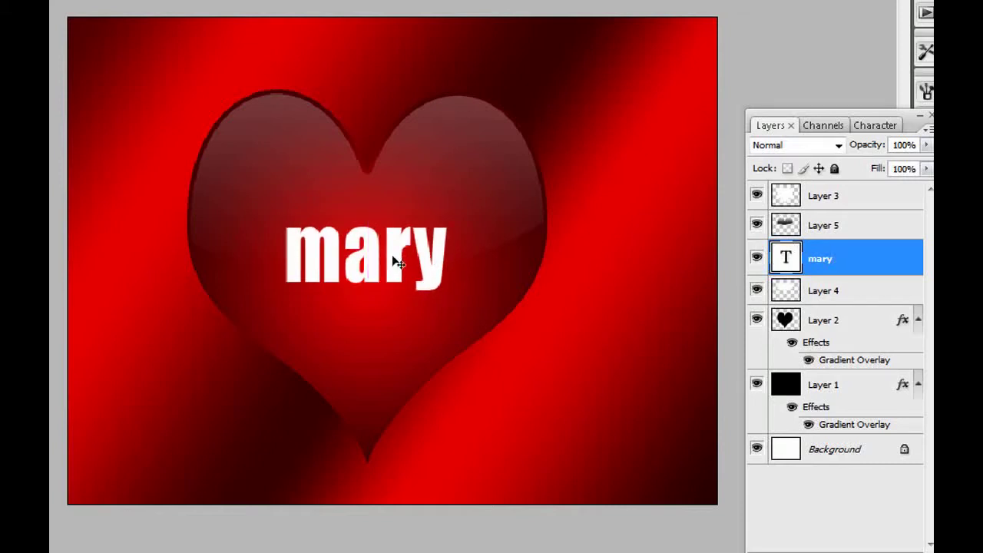
- Retype the text as 'lucy', centre it, and move its layer just above Layer 2
double_click(787, 259)
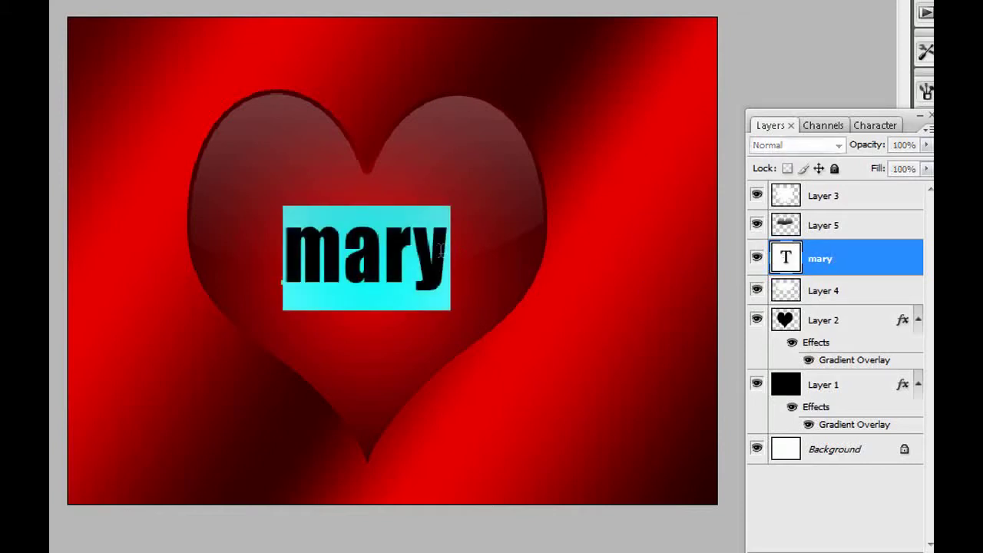
type("lucy")
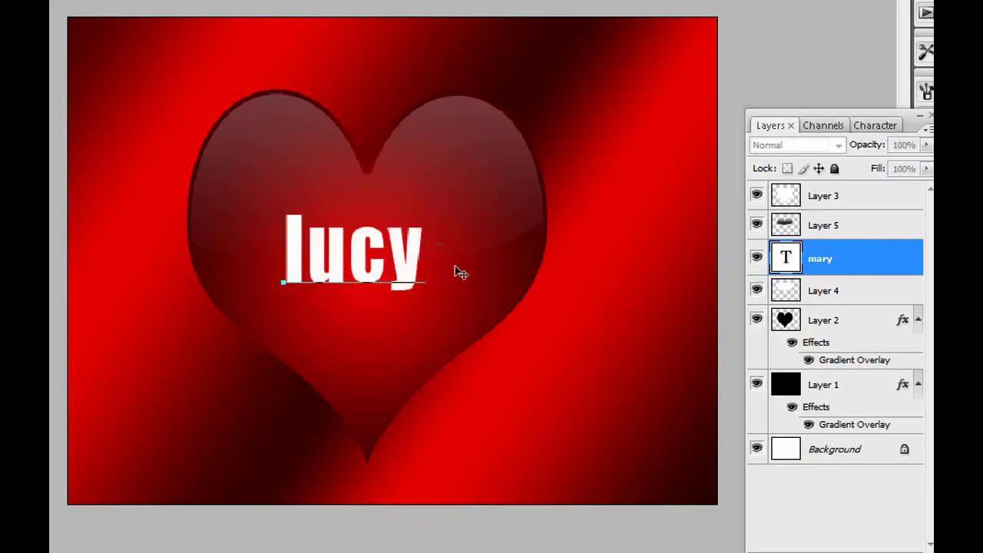
key("ctrl+Return")
left_click_drag(399, 269, 409, 265)
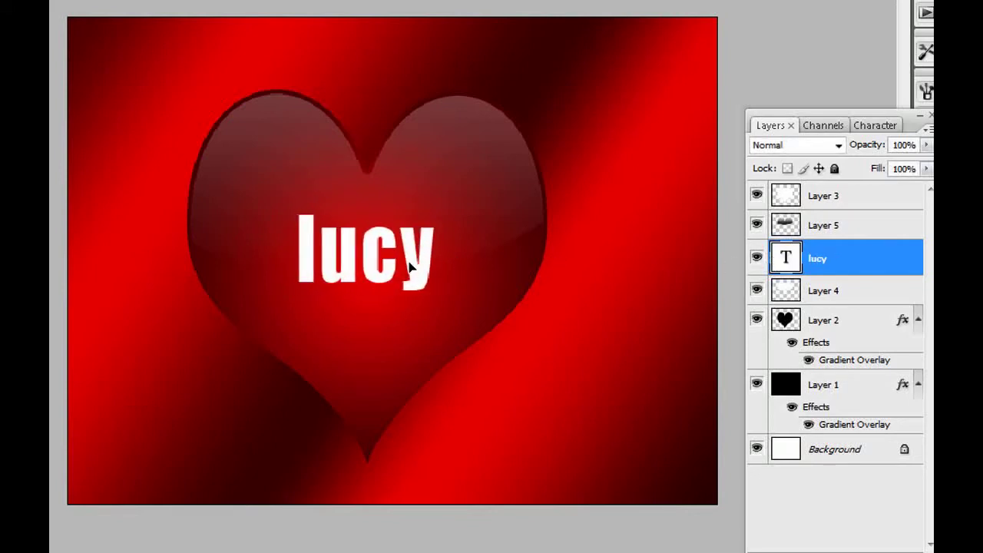
left_click_drag(865, 263, 855, 298)
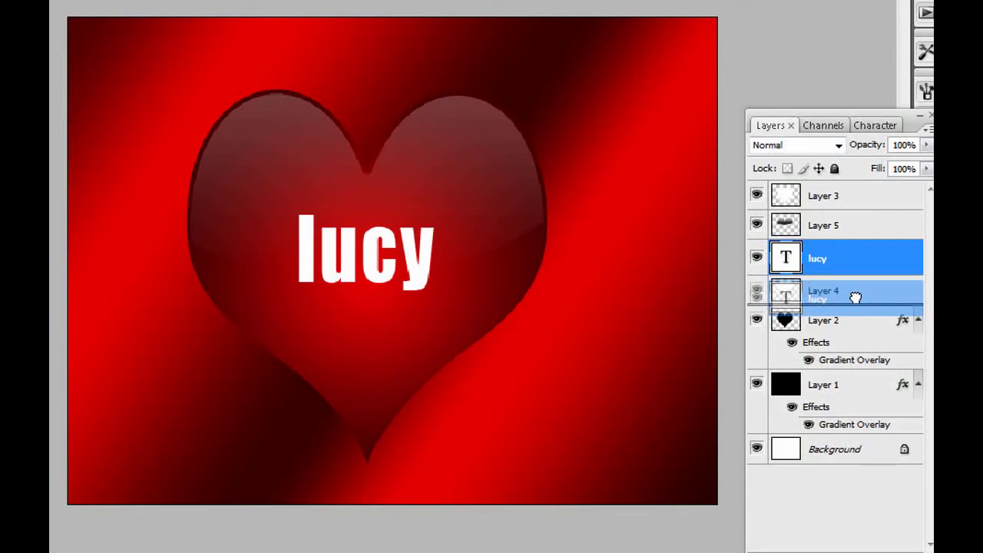
left_click_drag(855, 298, 857, 303)
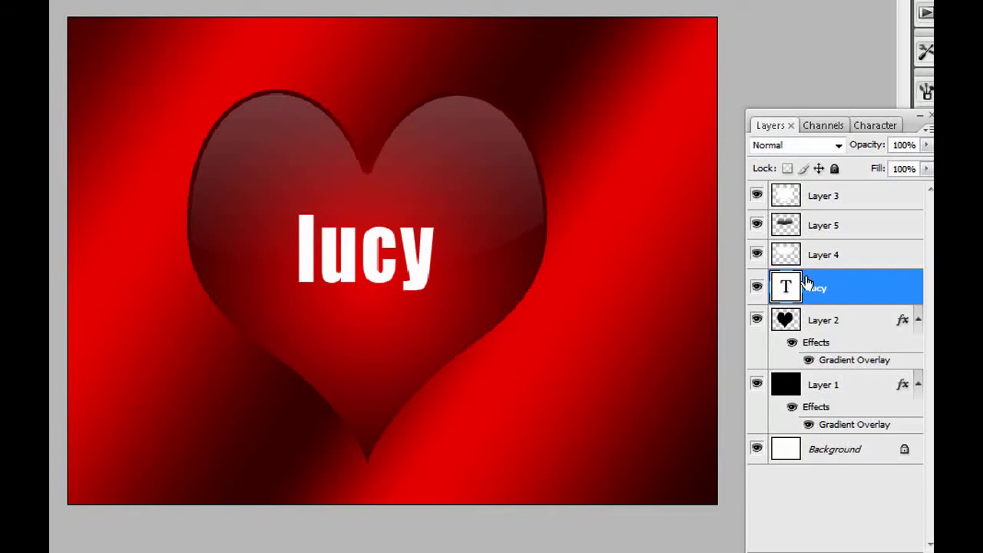
- Give lucy a Multiply drop shadow: 75% opacity, 0° angle, 2 px distance, 27 px size
double_click(883, 295)
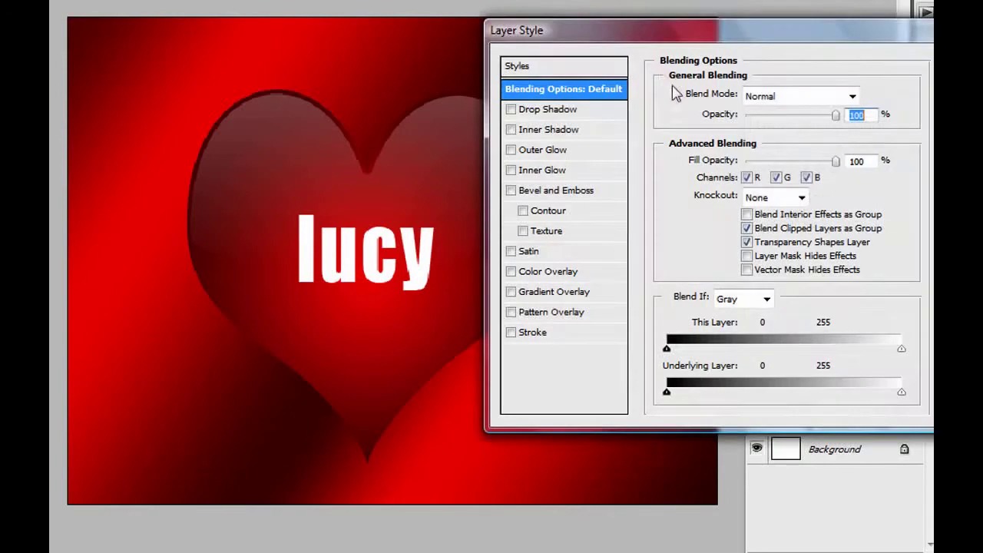
left_click_drag(659, 40, 605, 24)
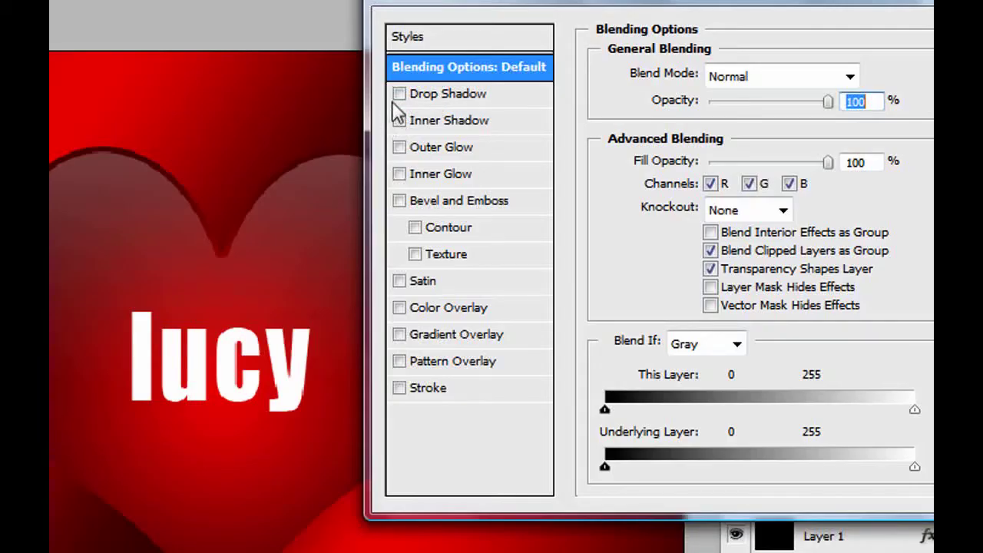
left_click(400, 94)
left_click(445, 96)
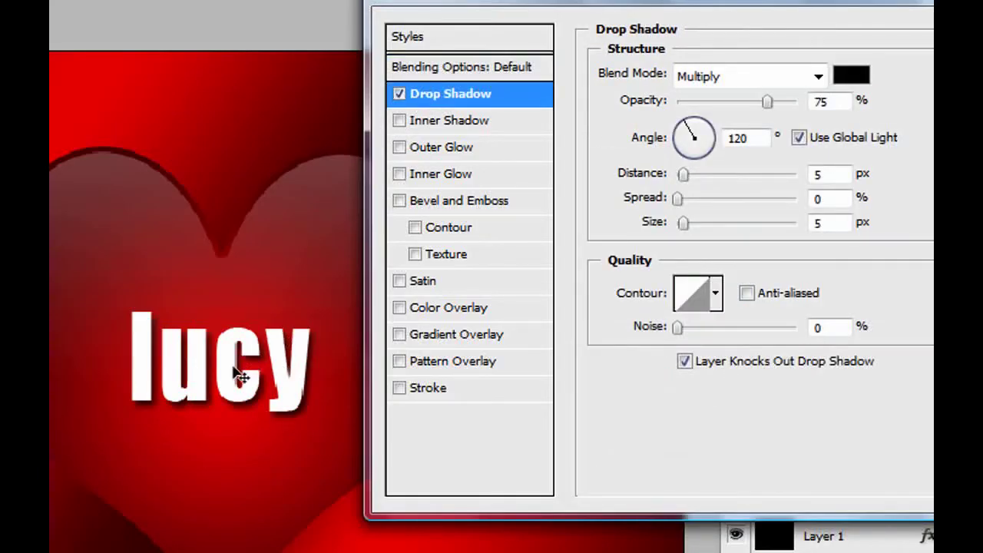
left_click_drag(235, 374, 233, 370)
left_click(485, 96)
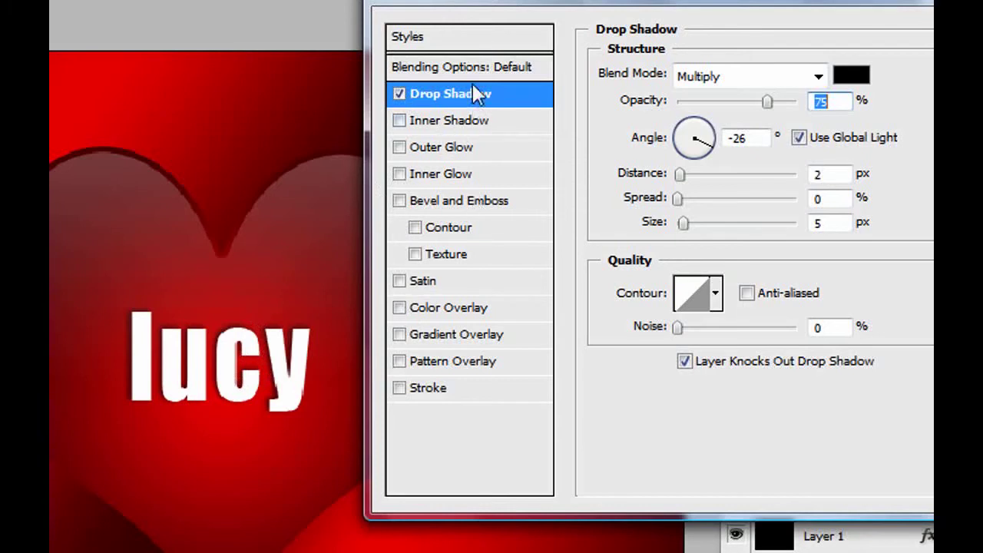
mouse_move(219, 376)
left_mouse_down()
mouse_move(250, 378)
mouse_move(216, 377)
left_mouse_up()
left_click_drag(682, 226, 699, 229)
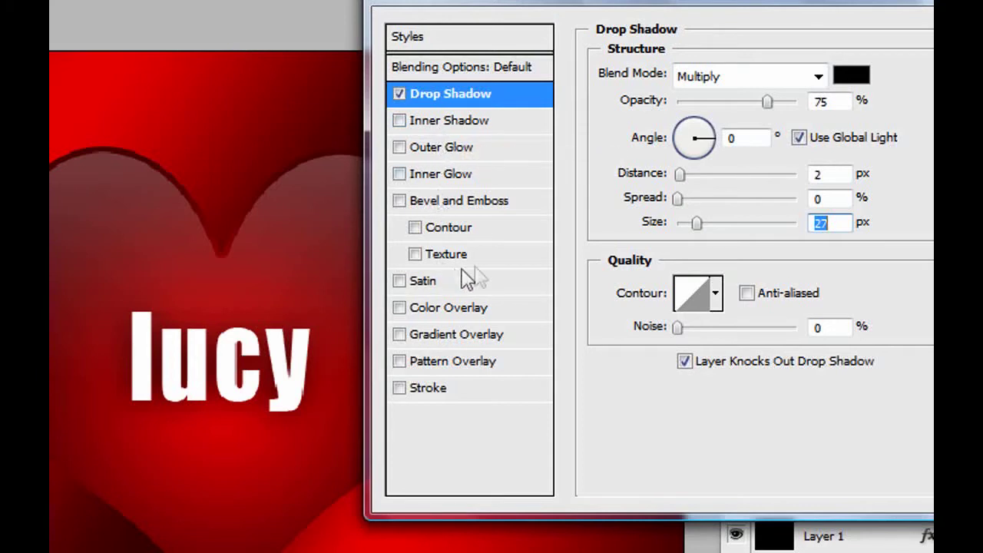
- Turn on Inner Glow at 75% opacity with a red colour sampled from the heart
left_click(400, 175)
left_click(440, 176)
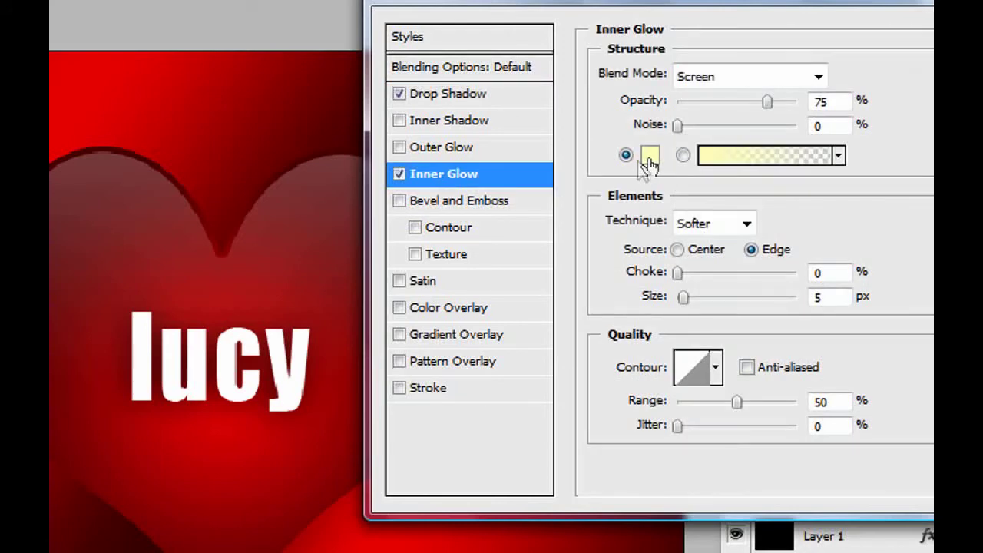
left_click(442, 174)
left_click(650, 160)
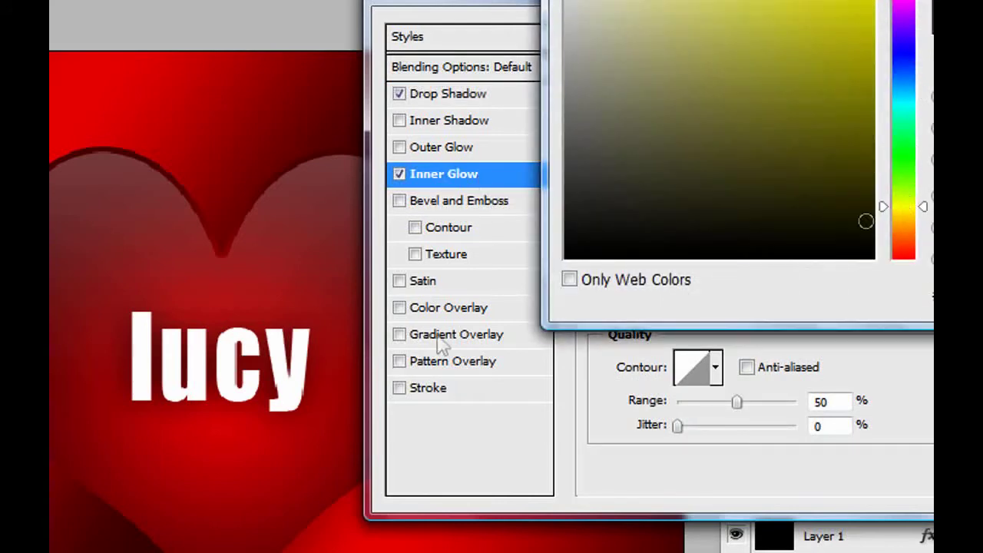
left_click(248, 463)
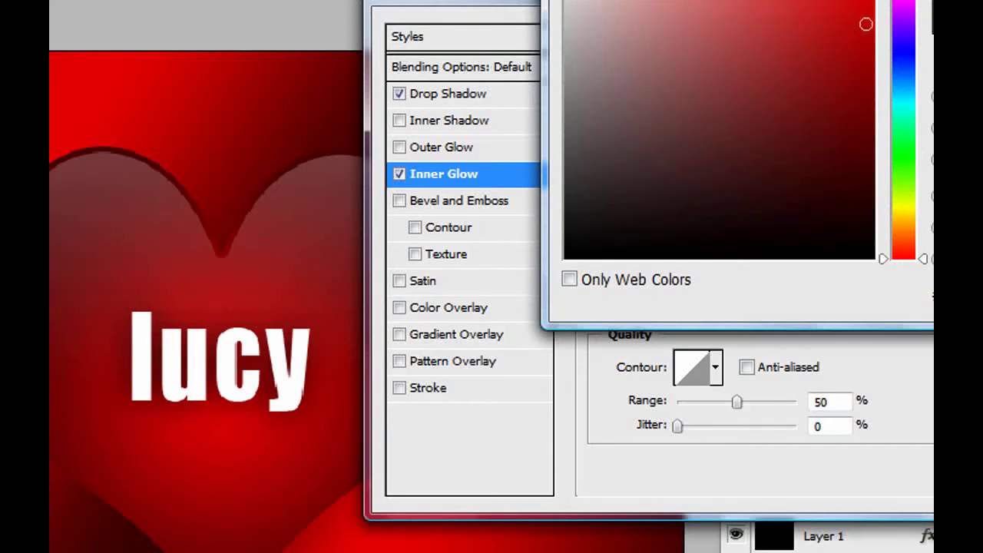
key("Return")
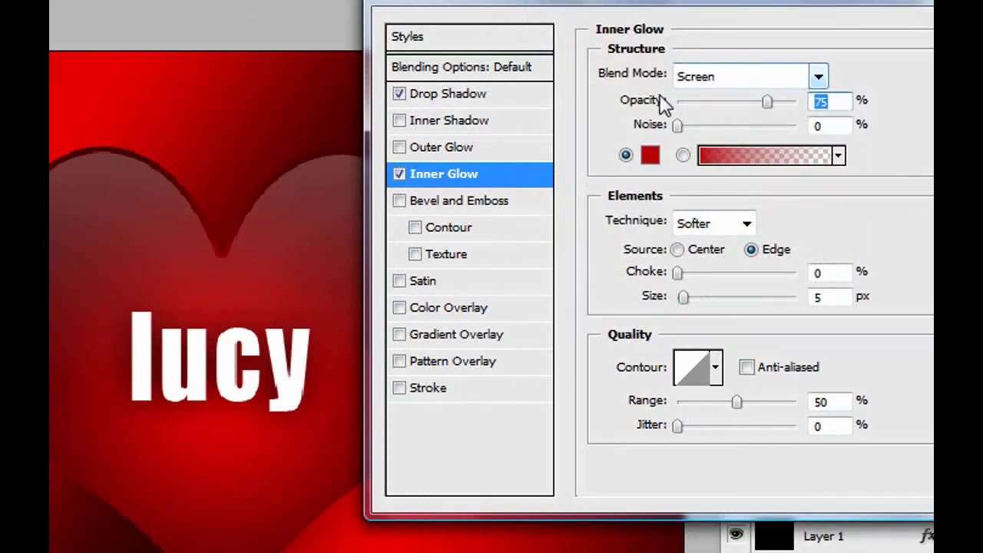
- Set the inner glow to Normal mode, 5 px size, 2% choke, and apply the style
left_click(797, 80)
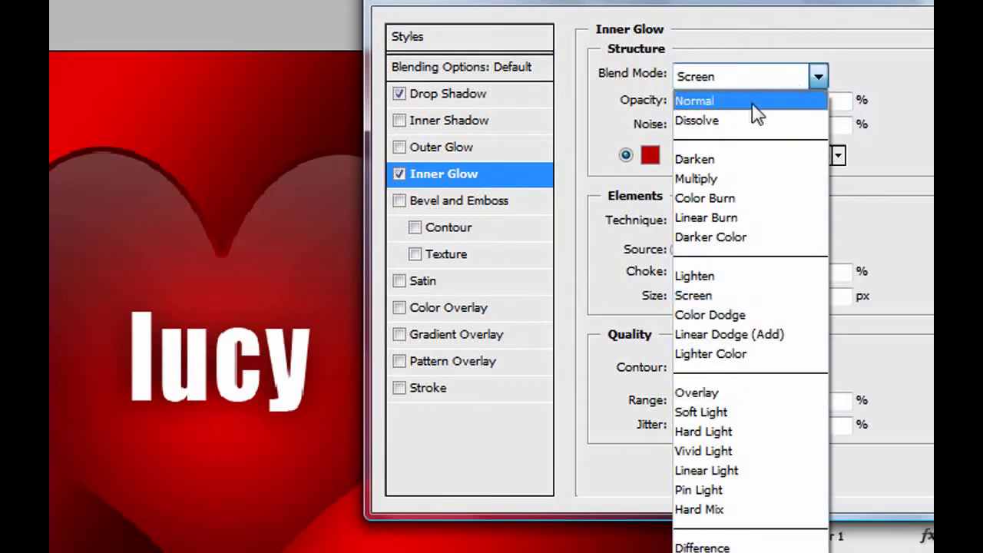
left_click(756, 110)
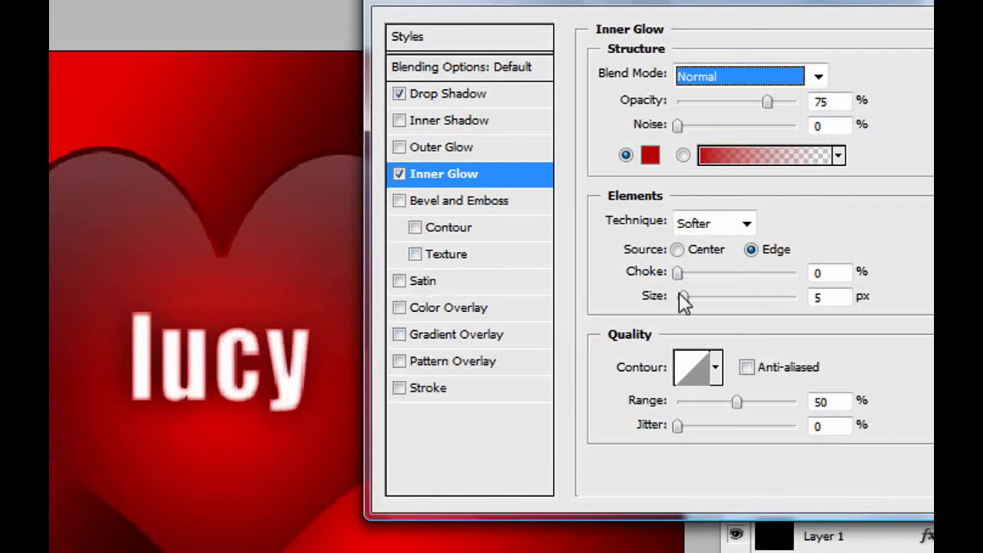
mouse_move(683, 298)
left_mouse_down()
mouse_move(702, 279)
mouse_move(685, 283)
left_mouse_up()
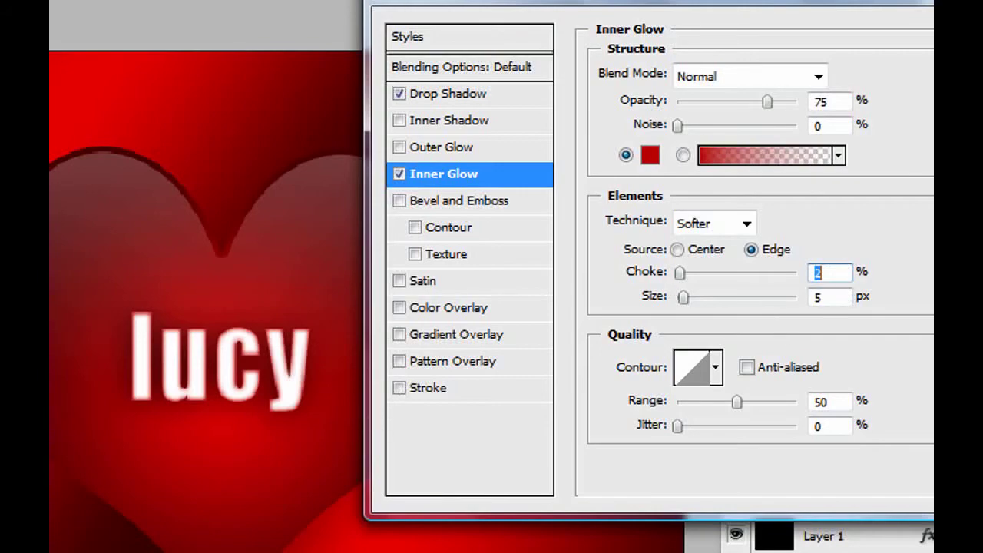
key("Return")
key("ctrl+minus")
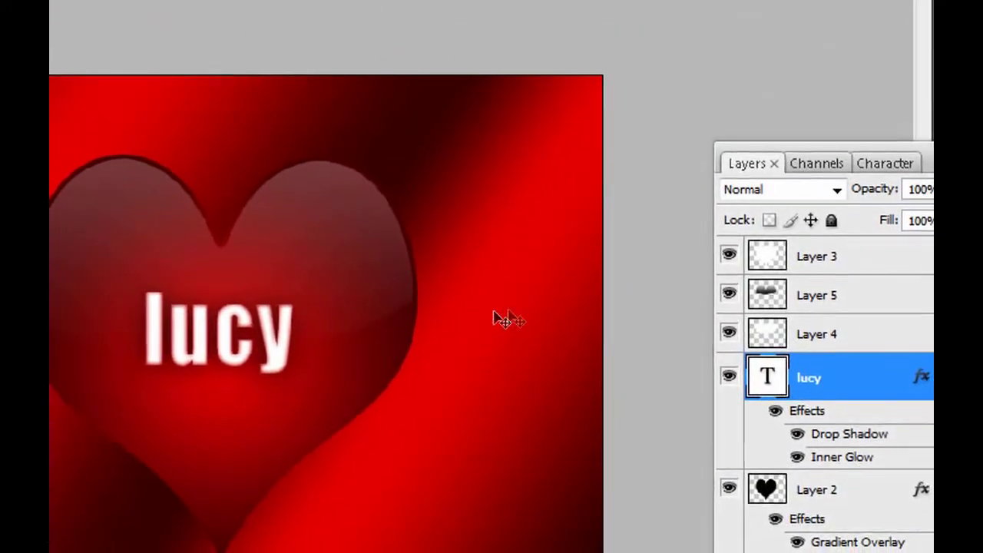
left_click_drag(837, 388, 832, 444)
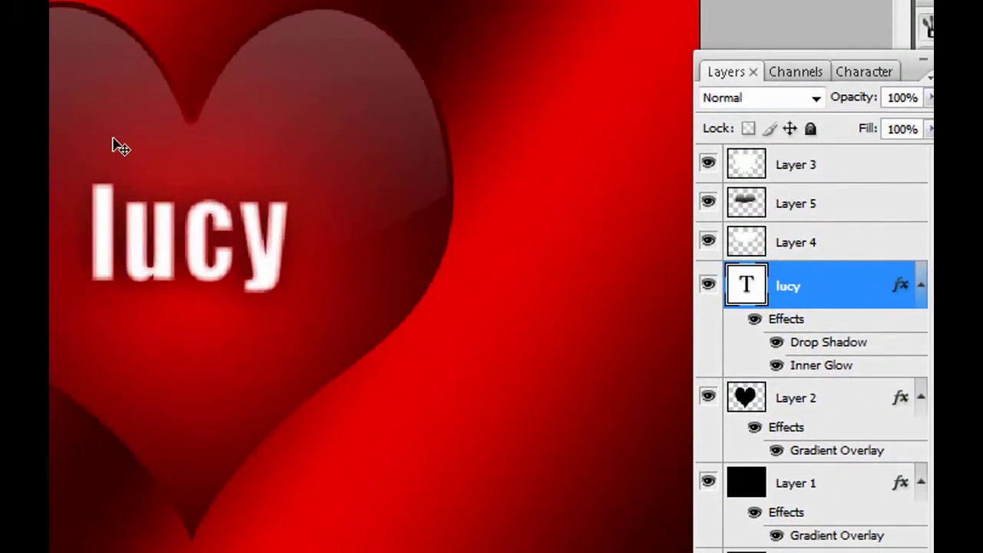
scroll(115, 143, "down", 1)
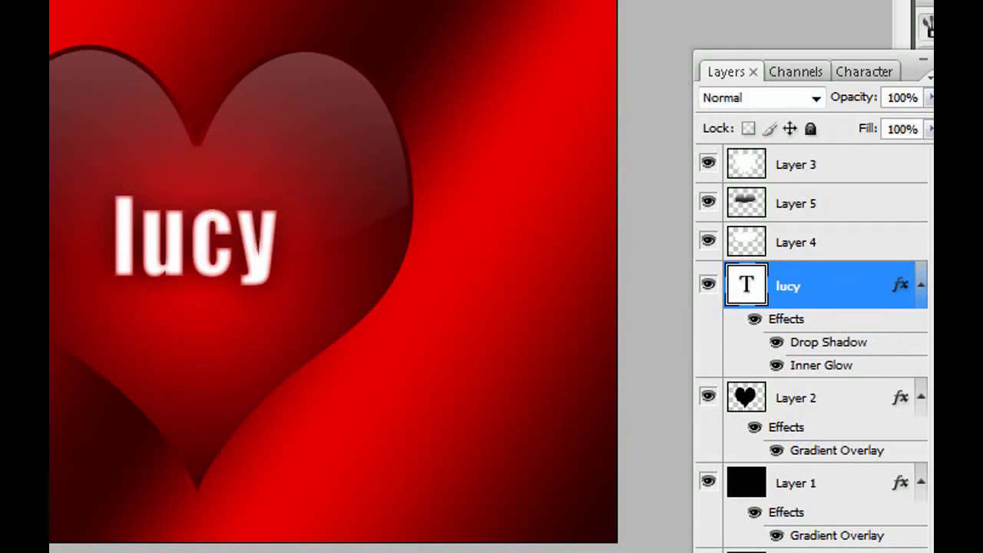
mouse_move(855, 297)
left_mouse_down()
mouse_move(855, 274)
mouse_move(856, 284)
left_mouse_up()
- Add a new empty layer directly above the Layer 1 background gradient
left_click(789, 413)
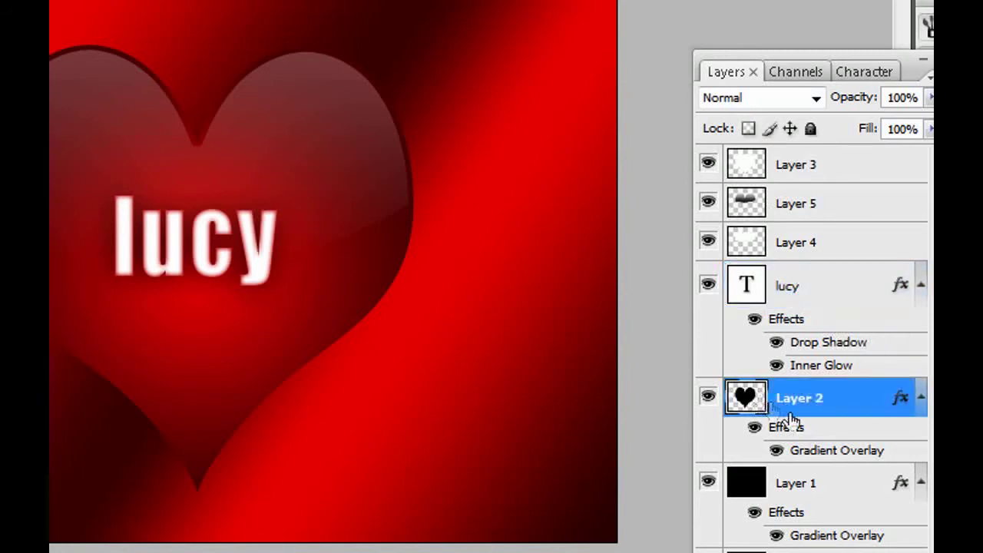
left_click(783, 486)
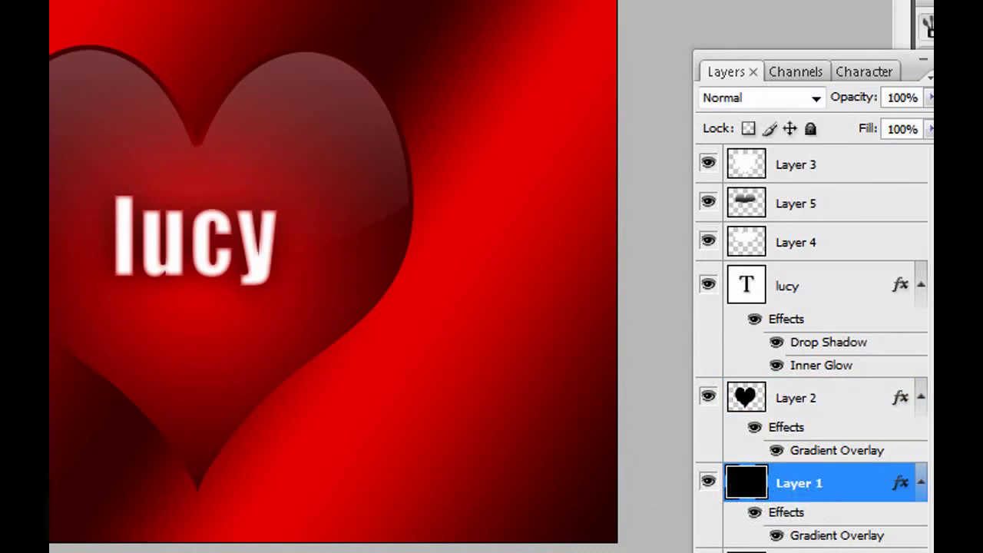
key("ctrl+shift+alt+n")
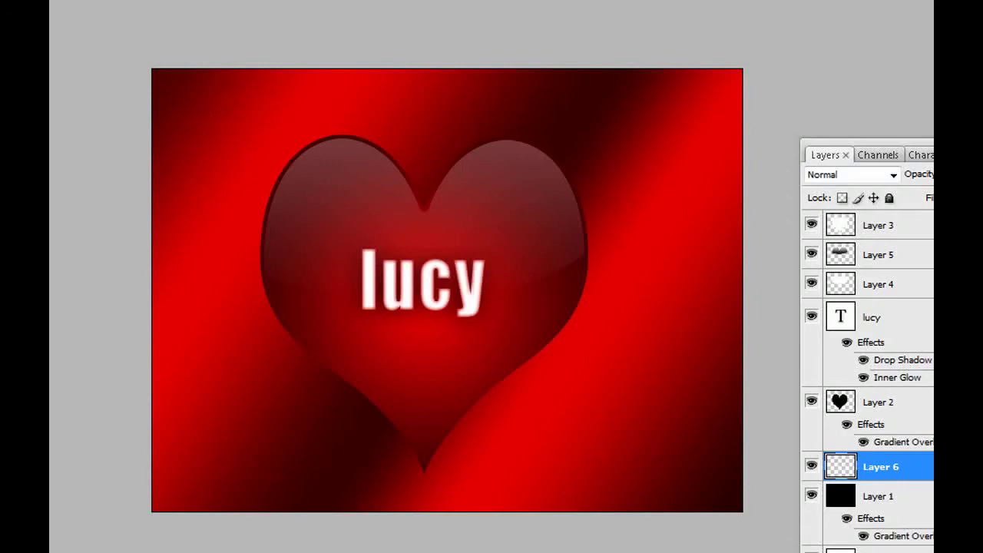
- Draw the concentric target custom shape as paths across the whole canvas
left_click(272, 0)
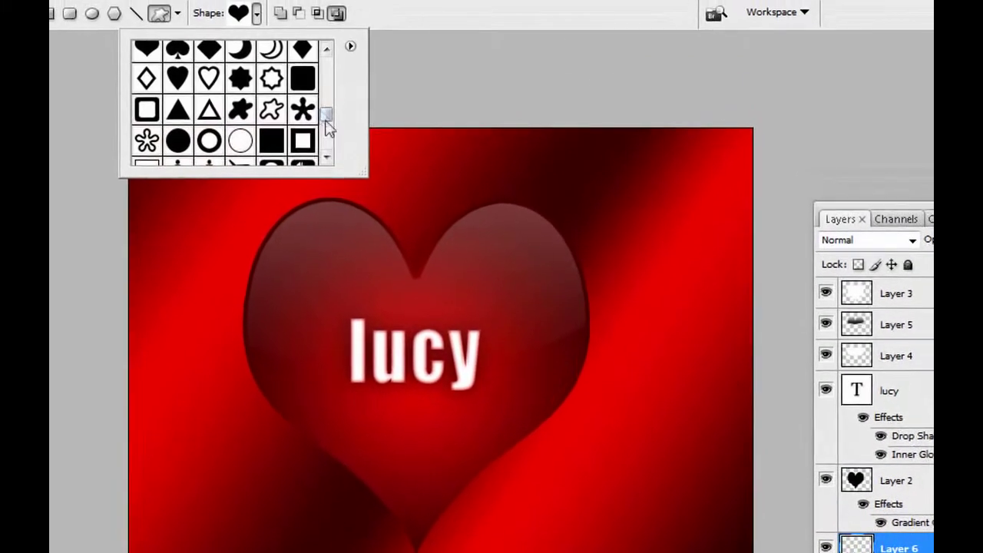
left_click_drag(328, 126, 362, 135)
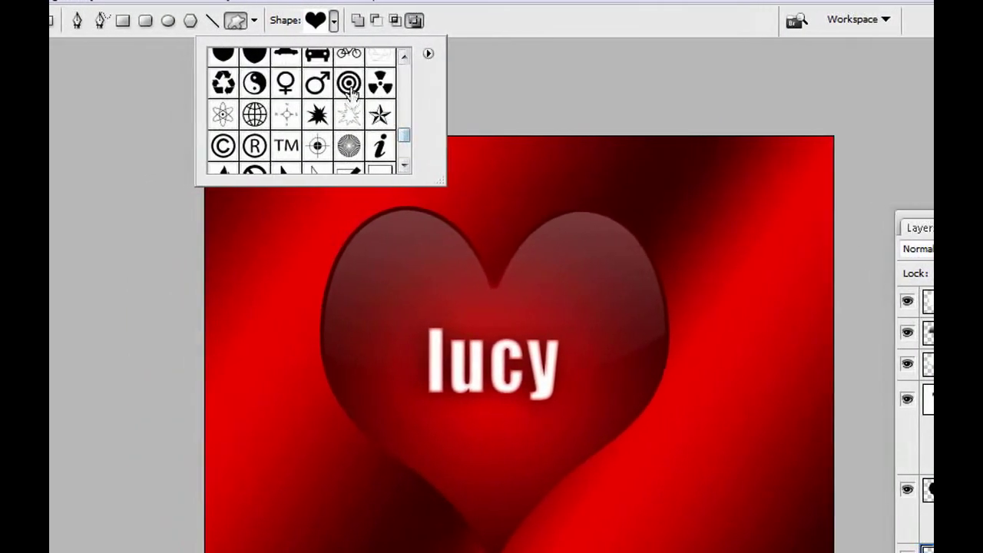
left_click(349, 91)
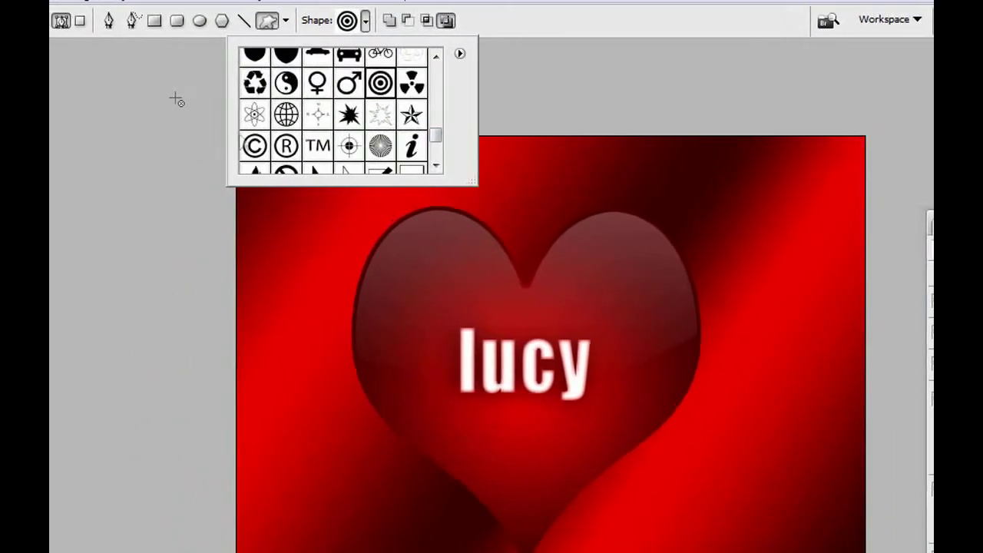
left_click(180, 90)
left_click_drag(179, 80, 935, 552)
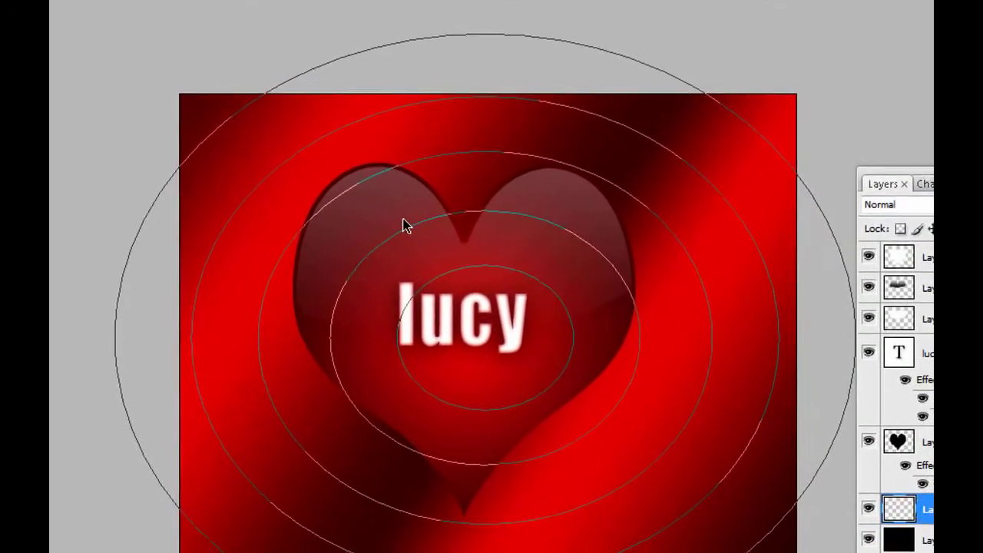
- Load the ring paths as a selection and fill it with White
key("ctrl+Return")
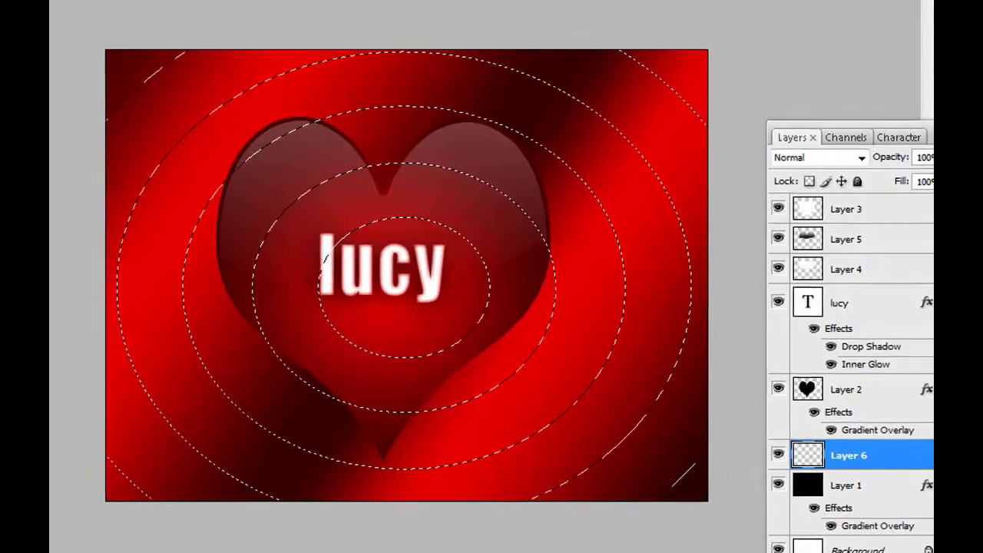
key("alt+e")
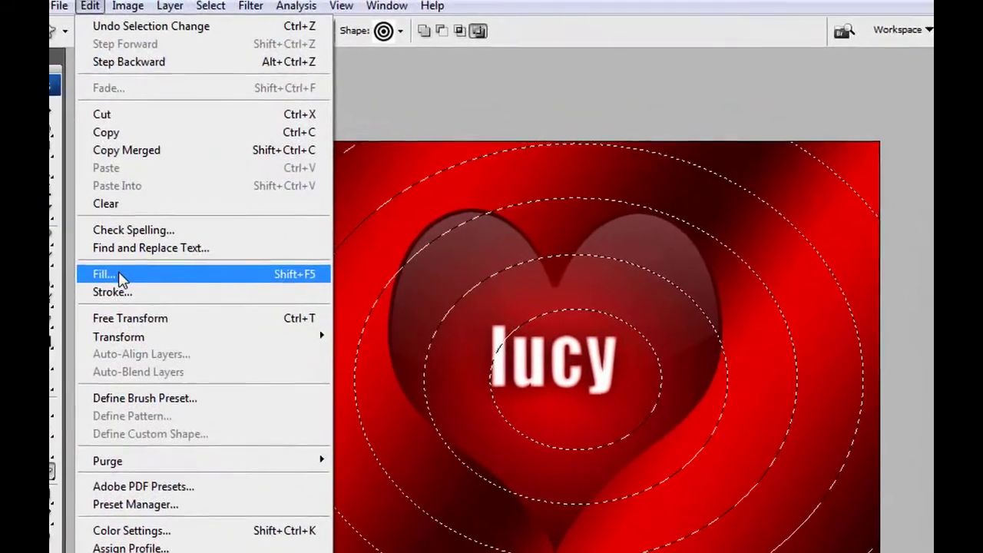
left_click(77, 205)
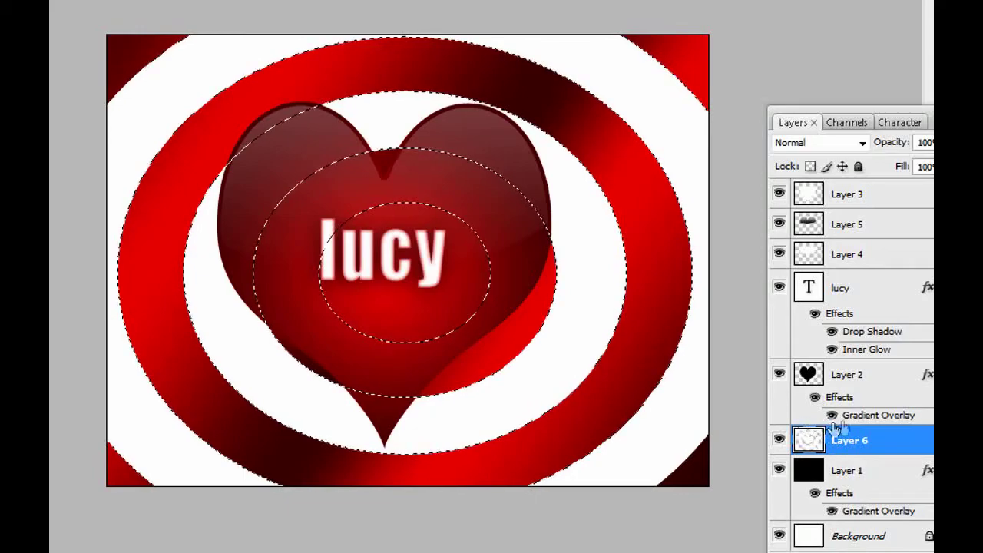
- Deselect and lower Layer 6's fill to 9% so the rings appear faint
key("ctrl+d")
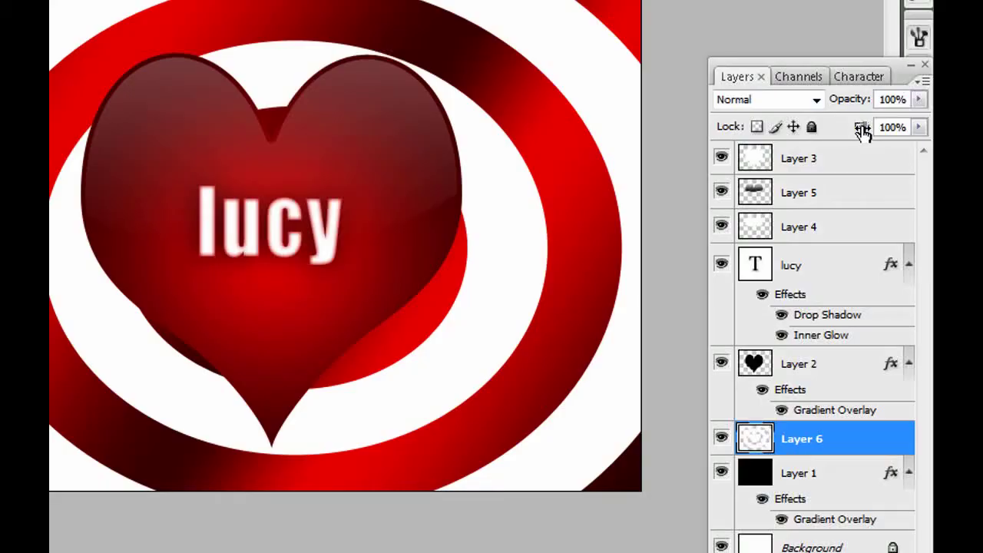
left_click_drag(863, 130, 764, 127)
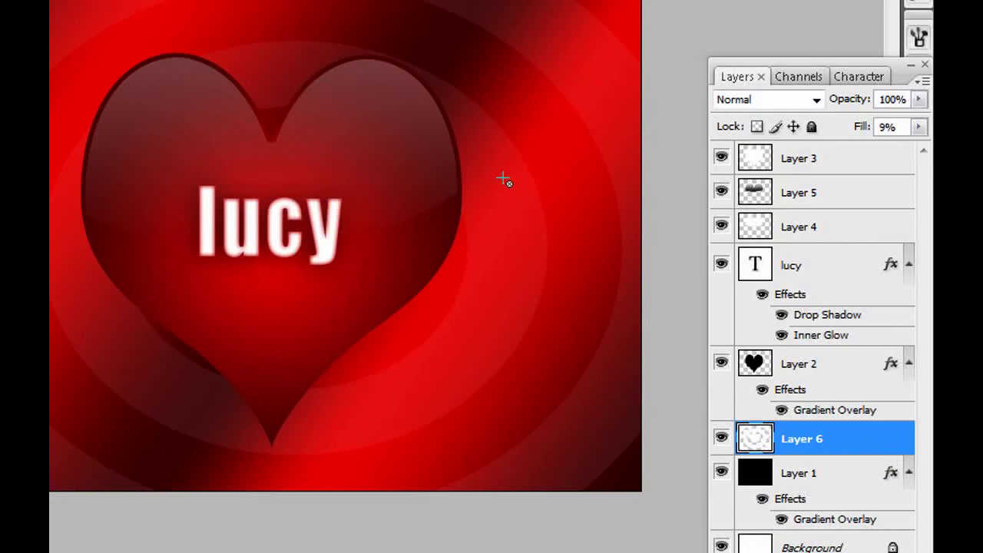
key("ctrl+minus")
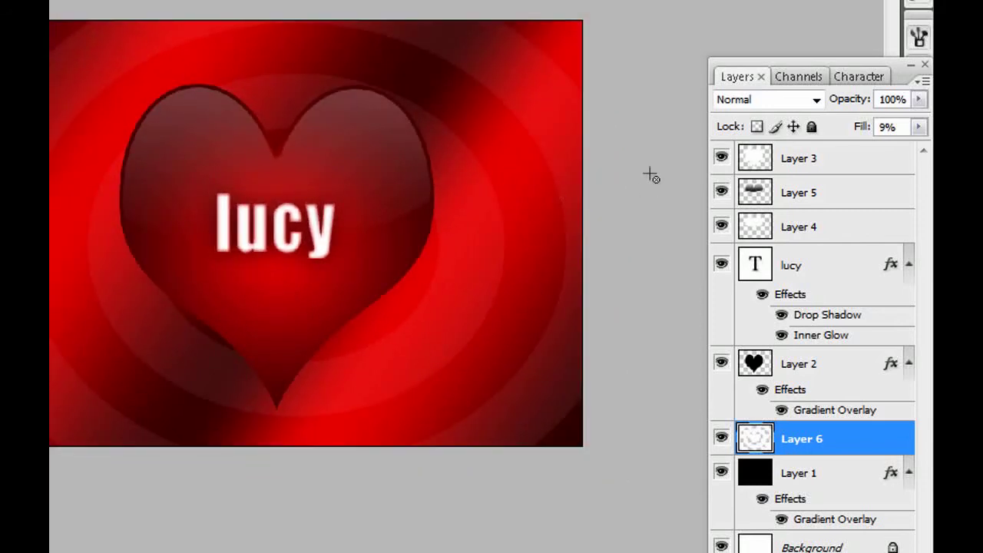